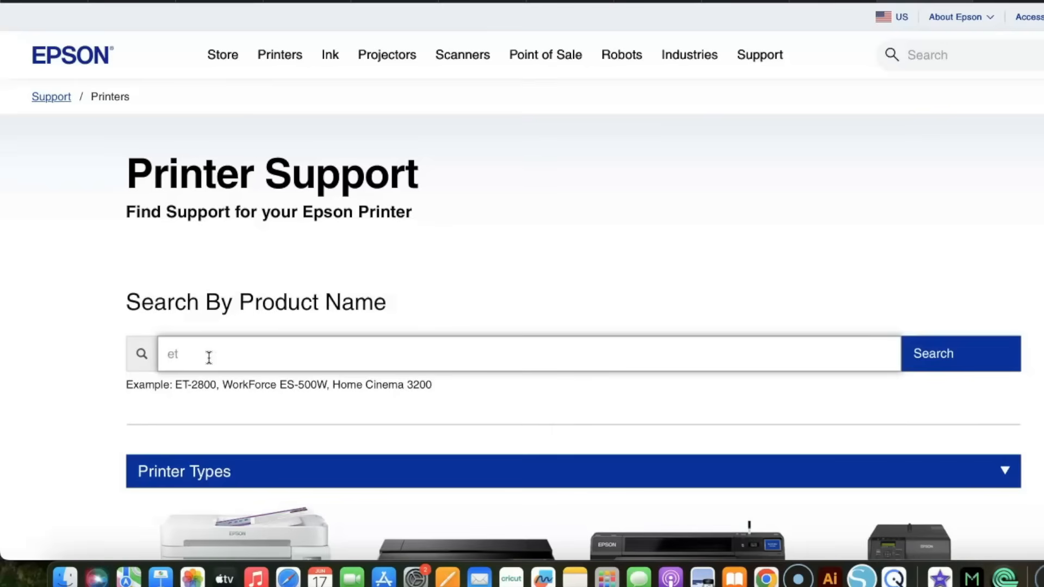
Search Epson's printer support for "et 15000" and open the Epson ET-15000 support page.
{"action": "type", "text": "15000"}
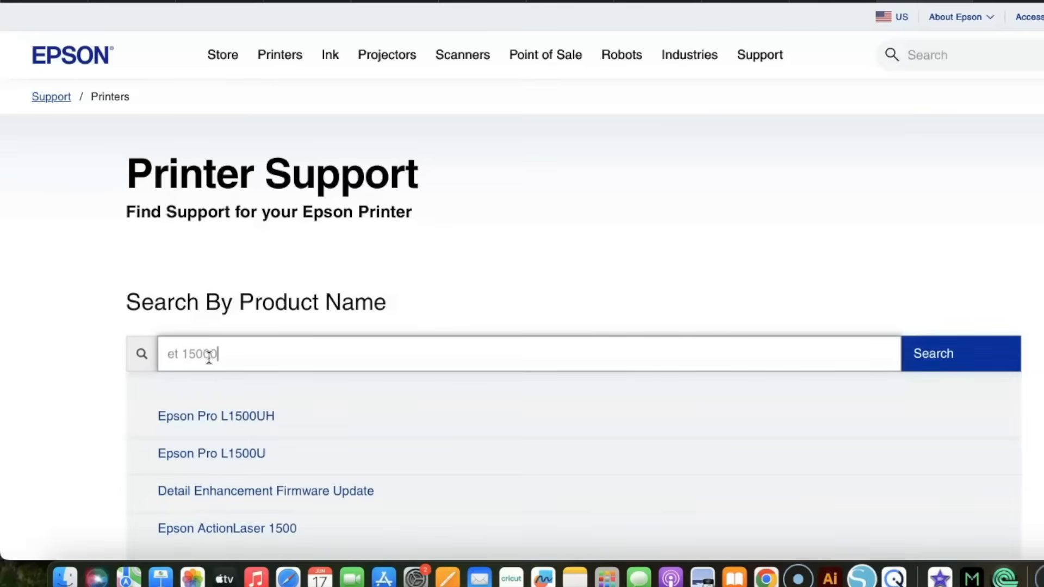
{"action": "left_click", "coordinate": [938, 350]}
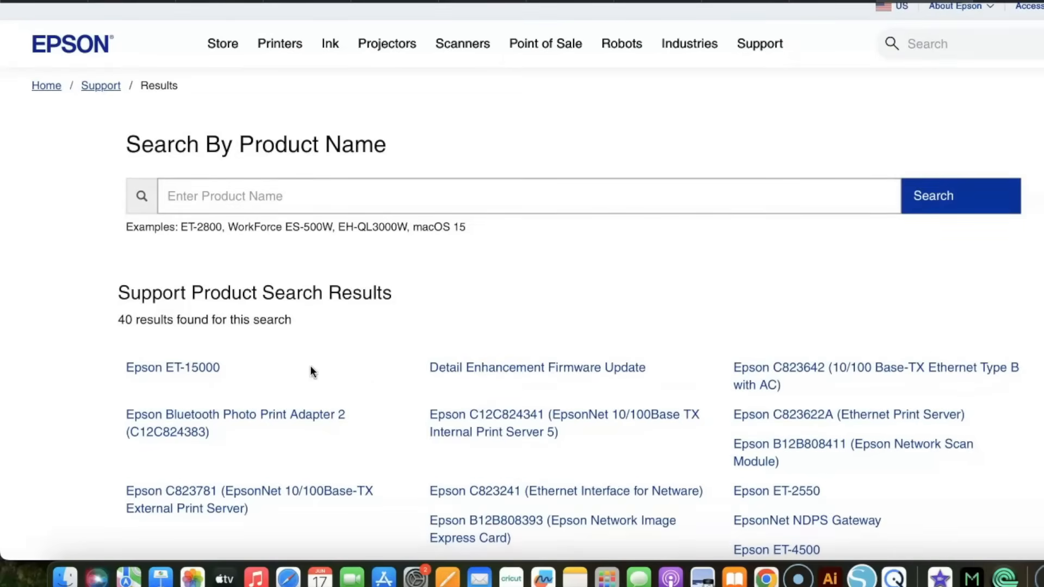
{"action": "left_click", "coordinate": [183, 372]}
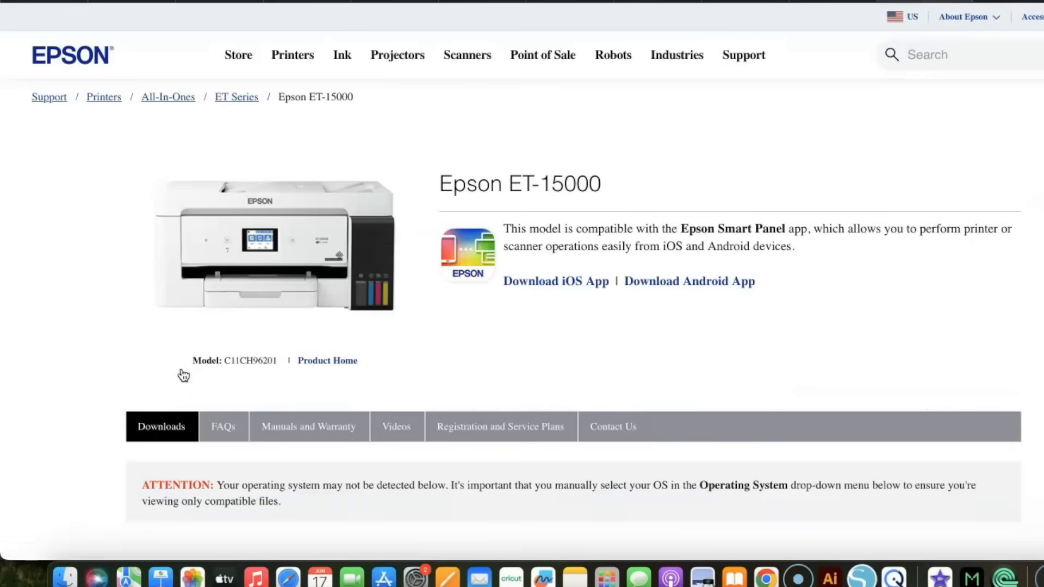
Choose macOS 15.x as the operating system for the ET-15000 downloads and load the matching files.
{"action": "scroll", "coordinate": [208, 383], "scroll_direction": "down", "scroll_amount": 4}
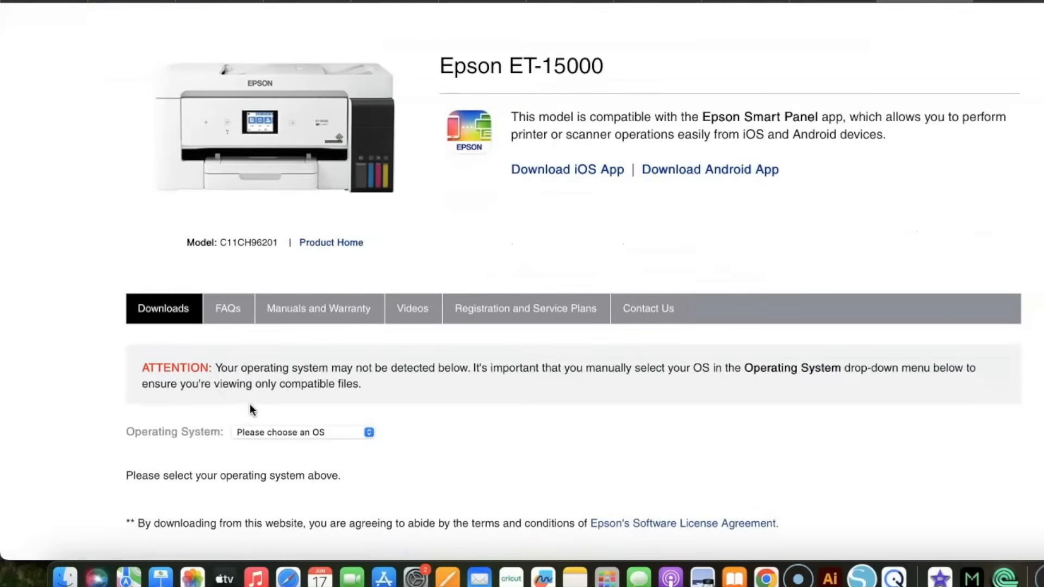
{"action": "scroll", "coordinate": [278, 416], "scroll_direction": "down", "scroll_amount": 2}
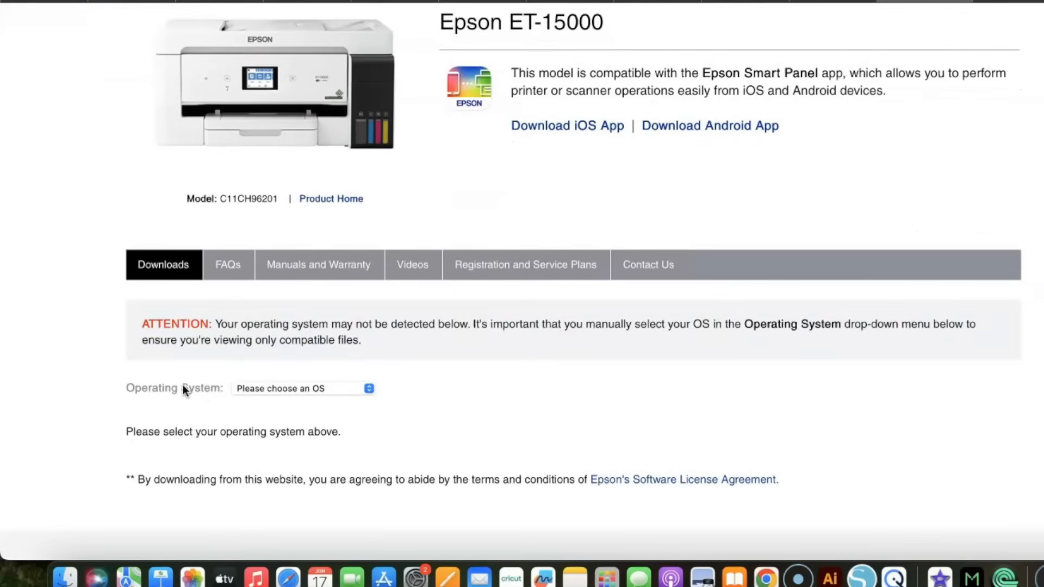
{"action": "scroll", "coordinate": [195, 383], "scroll_direction": "up", "scroll_amount": 2}
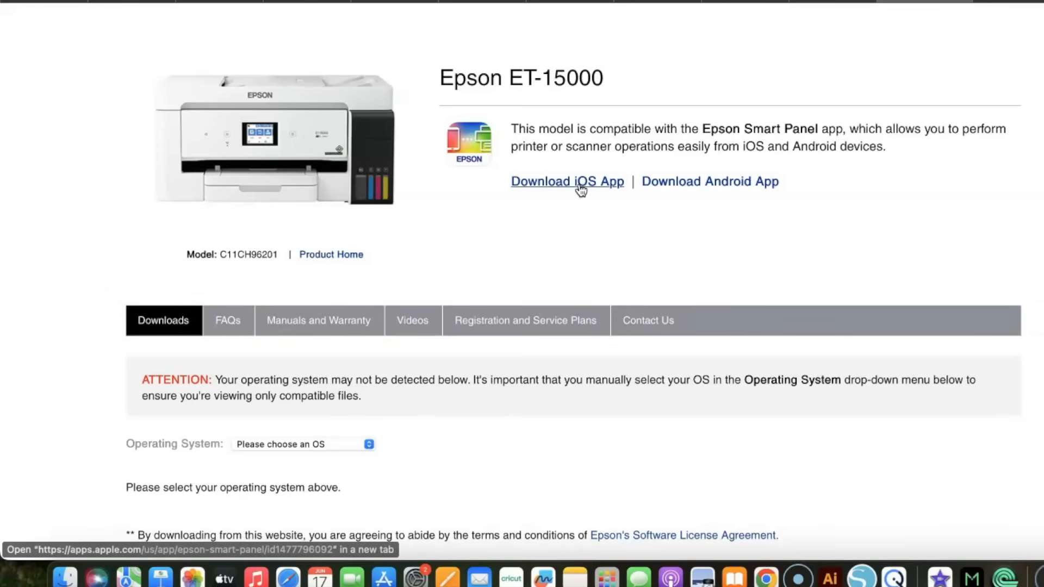
{"action": "scroll", "coordinate": [589, 249], "scroll_direction": "down", "scroll_amount": 2}
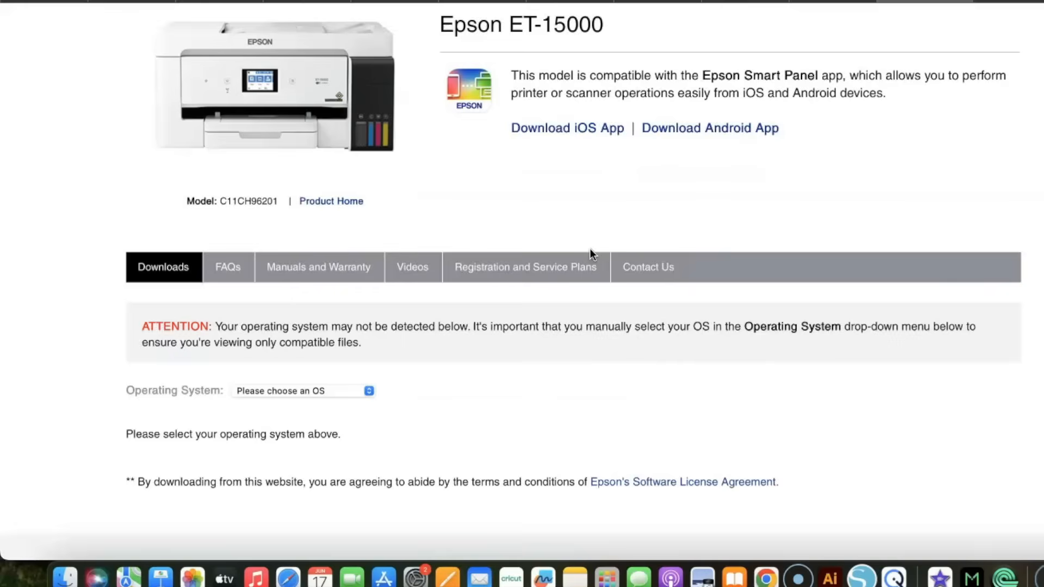
{"action": "scroll", "coordinate": [590, 249], "scroll_direction": "down", "scroll_amount": 1}
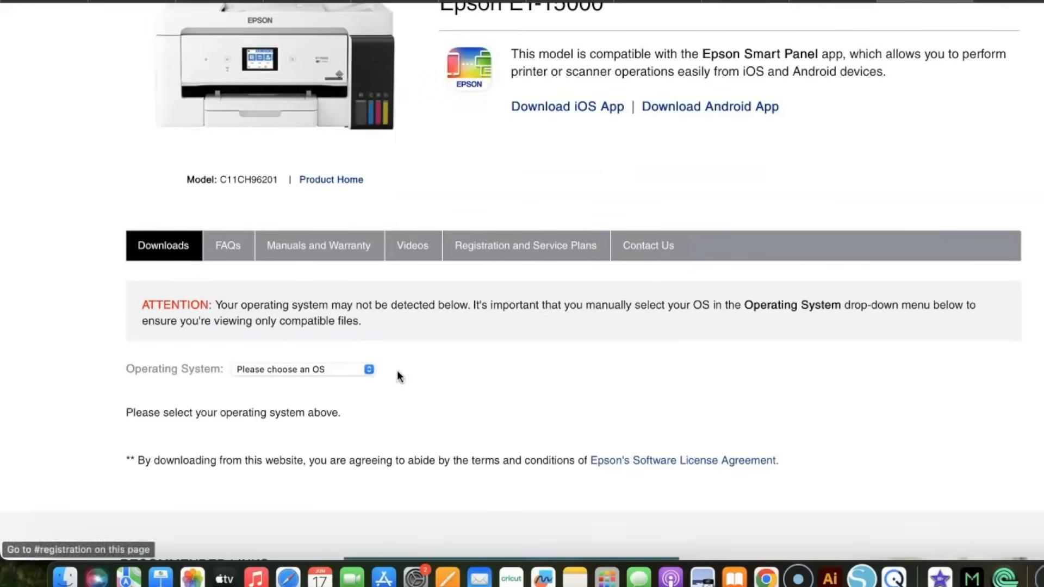
{"action": "left_click", "coordinate": [369, 372]}
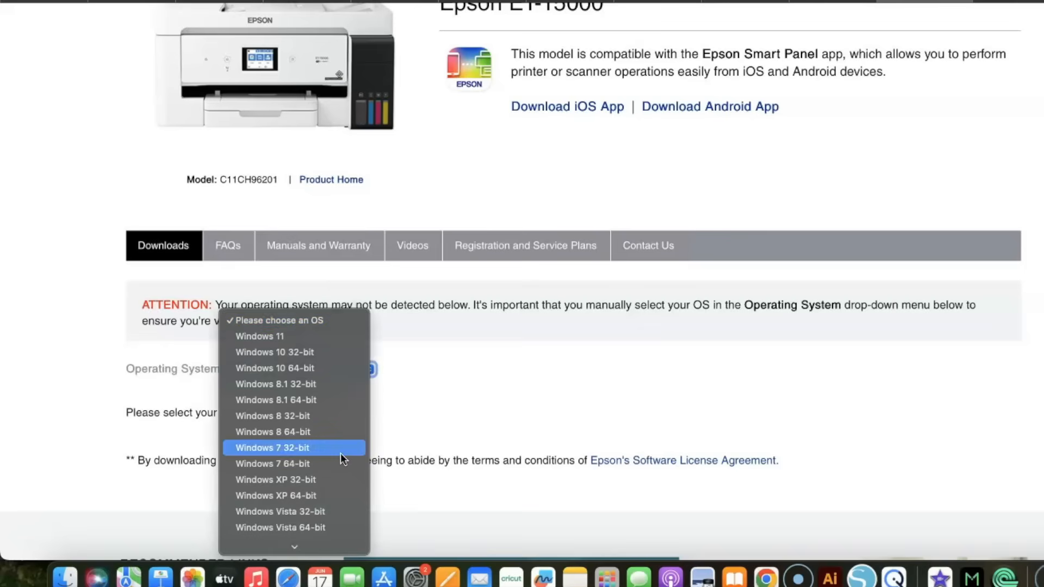
{"action": "scroll", "coordinate": [340, 452], "scroll_direction": "down", "scroll_amount": 3}
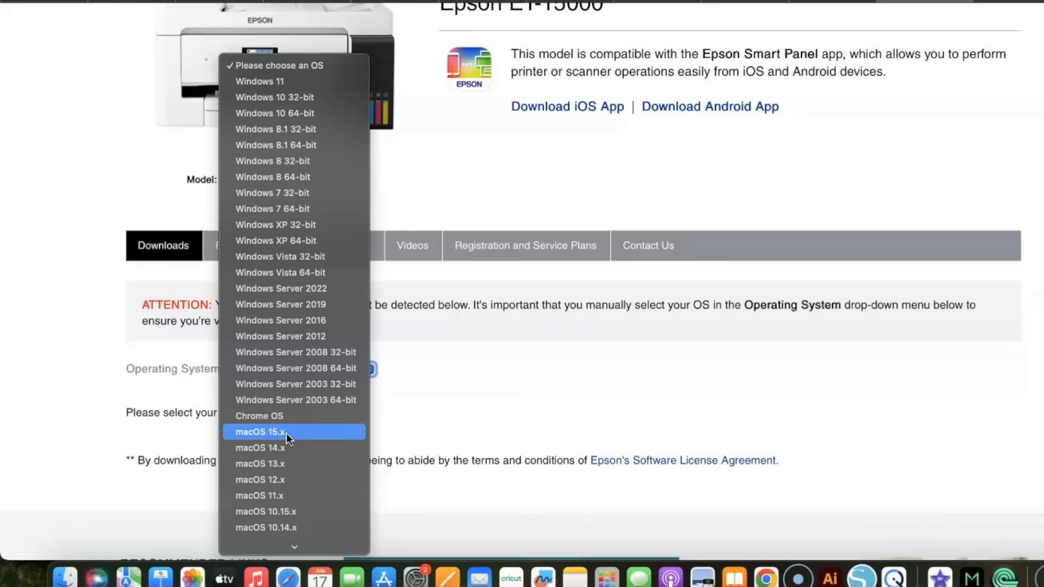
{"action": "scroll", "coordinate": [287, 433], "scroll_direction": "down", "scroll_amount": 5}
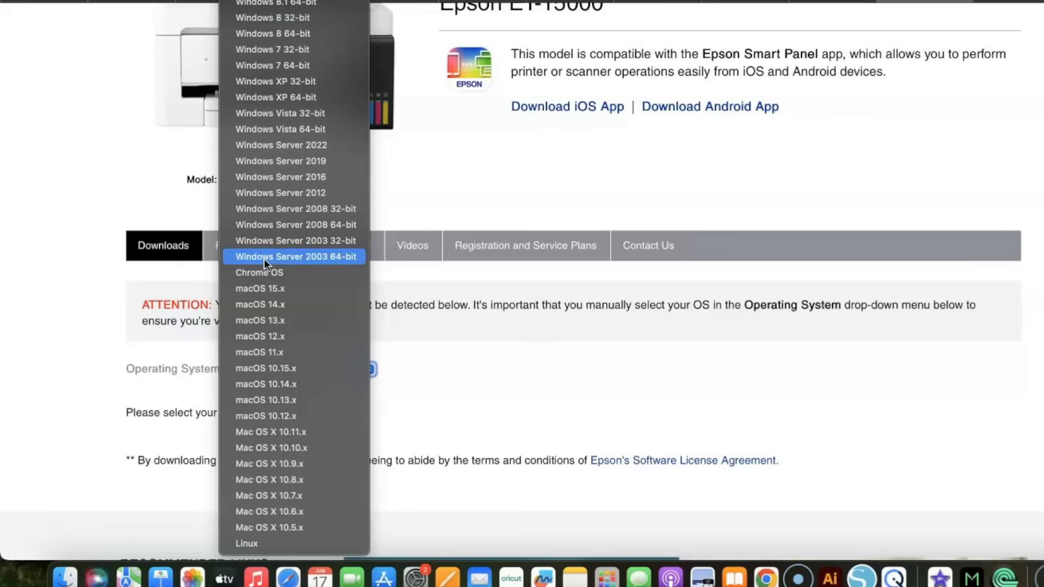
{"action": "left_click", "coordinate": [265, 289]}
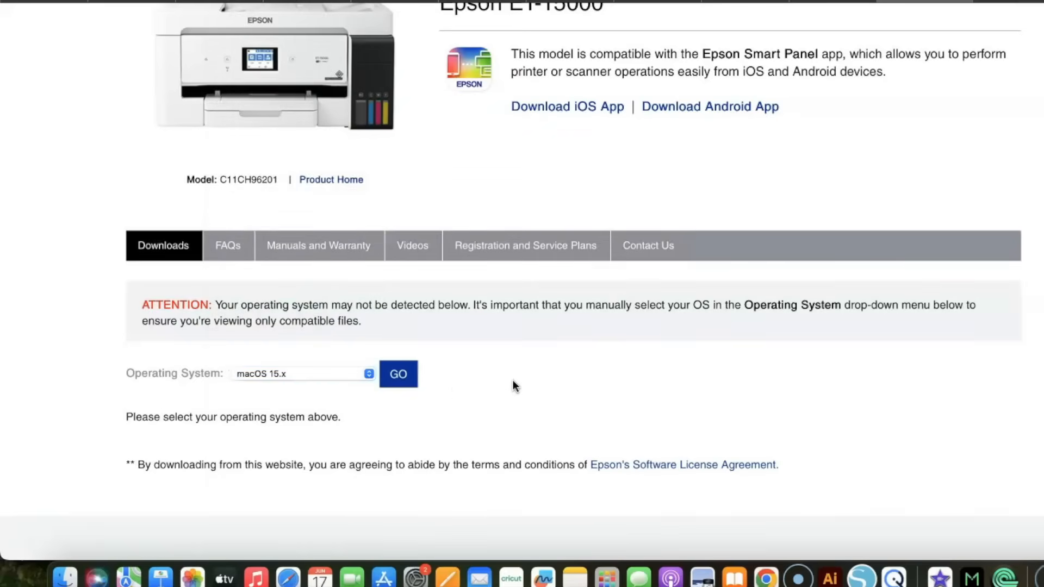
{"action": "scroll", "coordinate": [515, 386], "scroll_direction": "down", "scroll_amount": 3}
{"action": "left_click", "coordinate": [398, 257]}
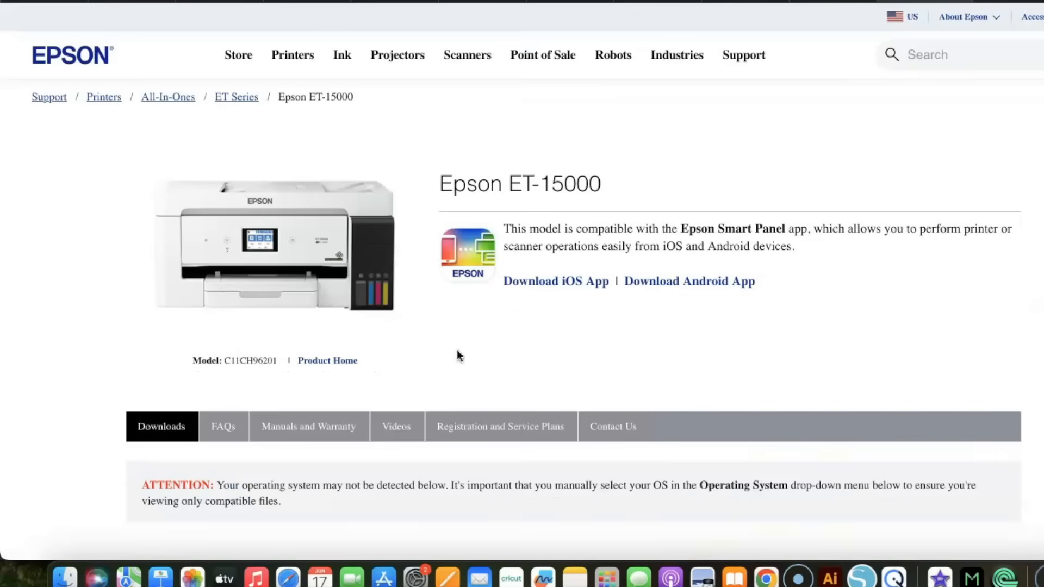
Download Printer Driver v13.26 from the Drivers section and open the downloaded CISS3_1326_NA.dmg.
{"action": "scroll", "coordinate": [478, 403], "scroll_direction": "down", "scroll_amount": 4}
{"action": "scroll", "coordinate": [479, 405], "scroll_direction": "down", "scroll_amount": 7}
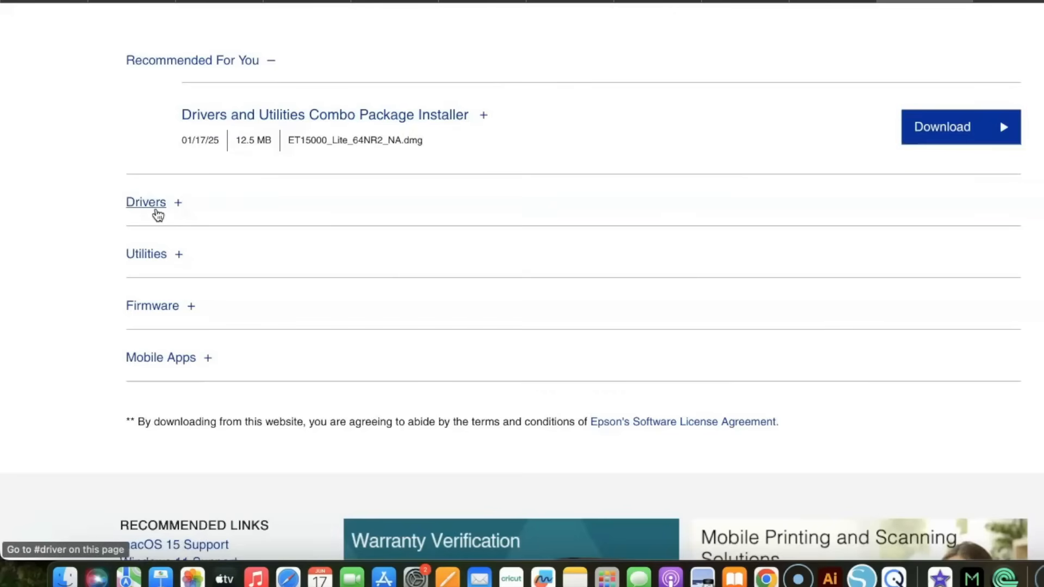
{"action": "left_click", "coordinate": [178, 207]}
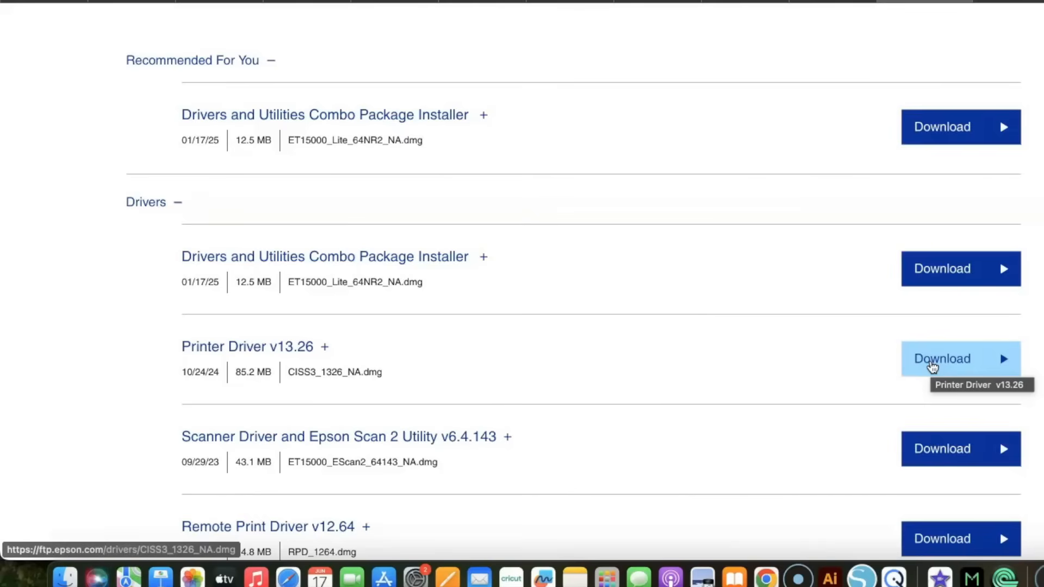
{"action": "left_click", "coordinate": [932, 359]}
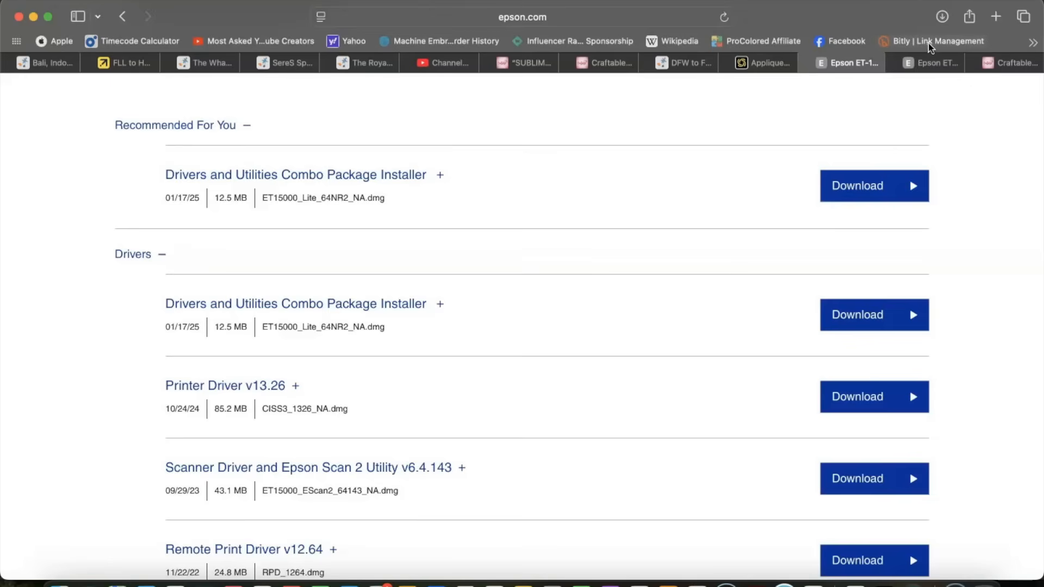
{"action": "left_click", "coordinate": [944, 18]}
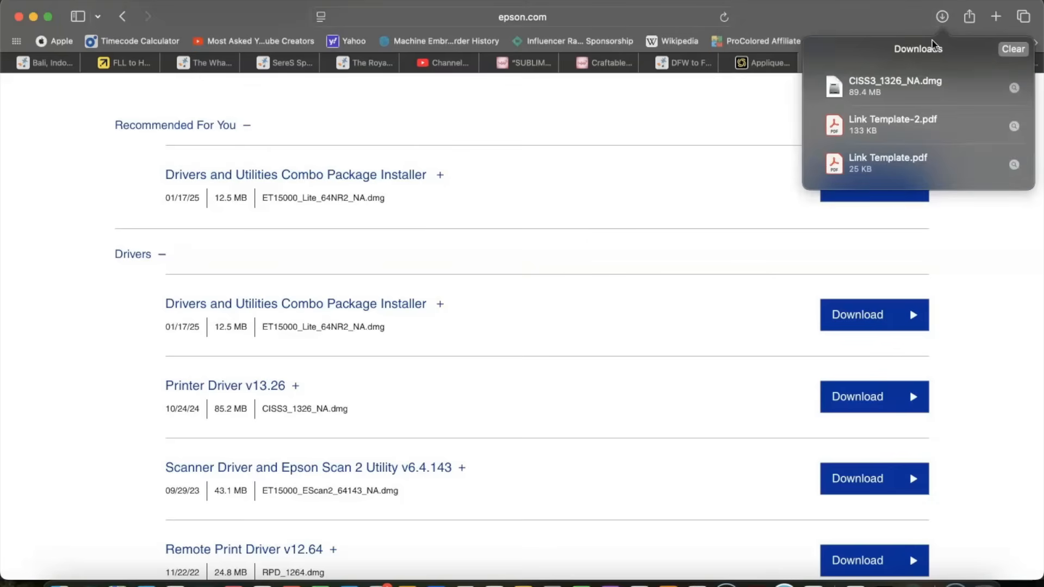
{"action": "left_click", "coordinate": [861, 95]}
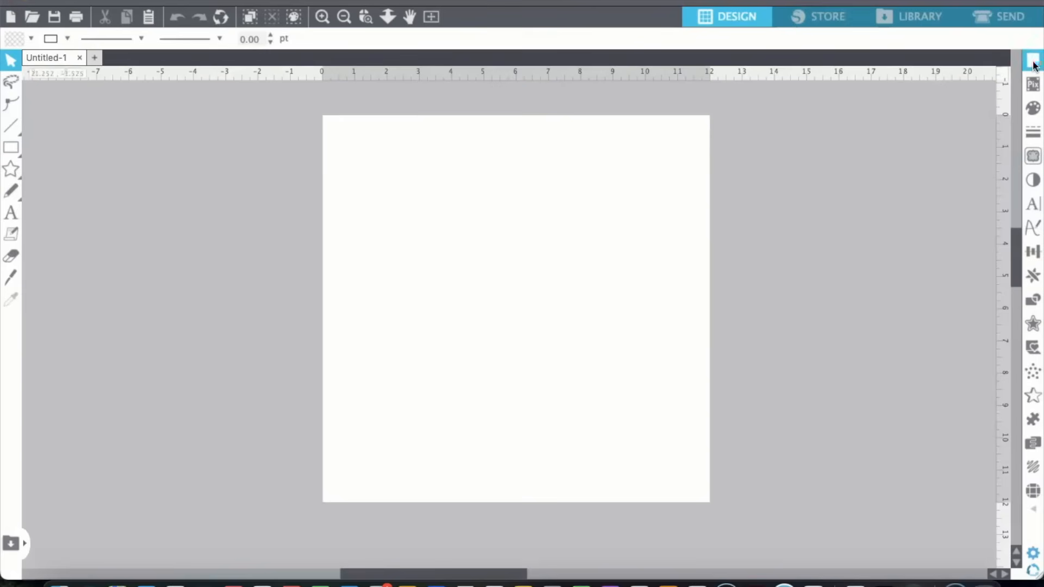
In Silhouette Studio, set the page's media size to Letter (8.5 x 11 in).
{"action": "left_click", "coordinate": [1033, 61]}
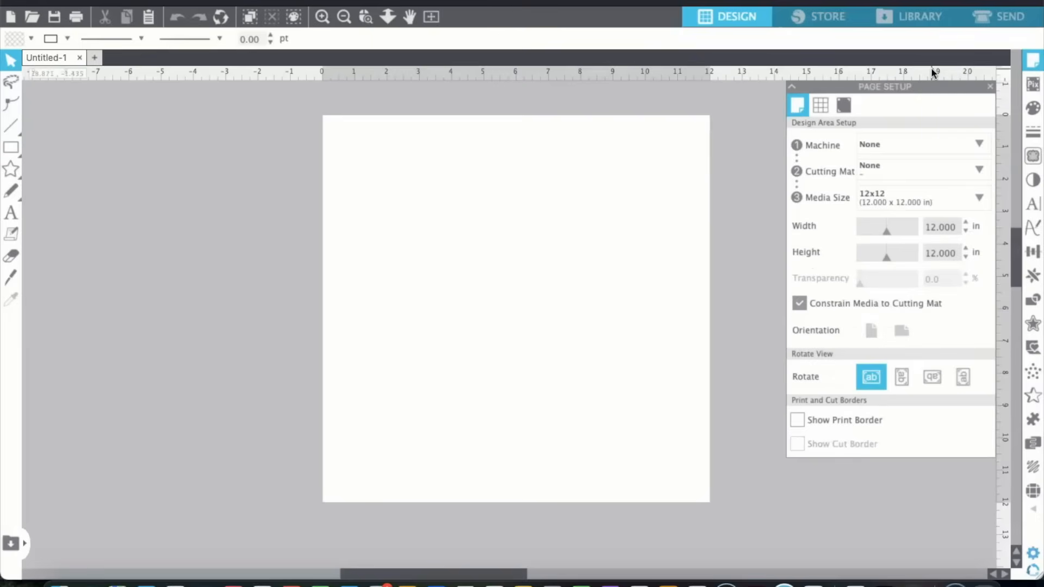
{"action": "left_click", "coordinate": [979, 199]}
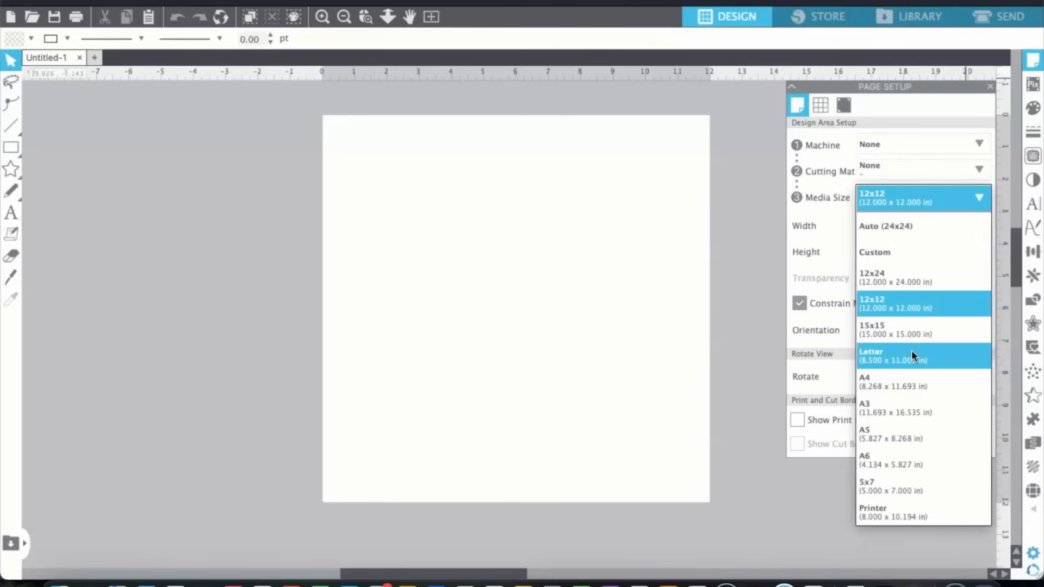
{"action": "left_click", "coordinate": [953, 359]}
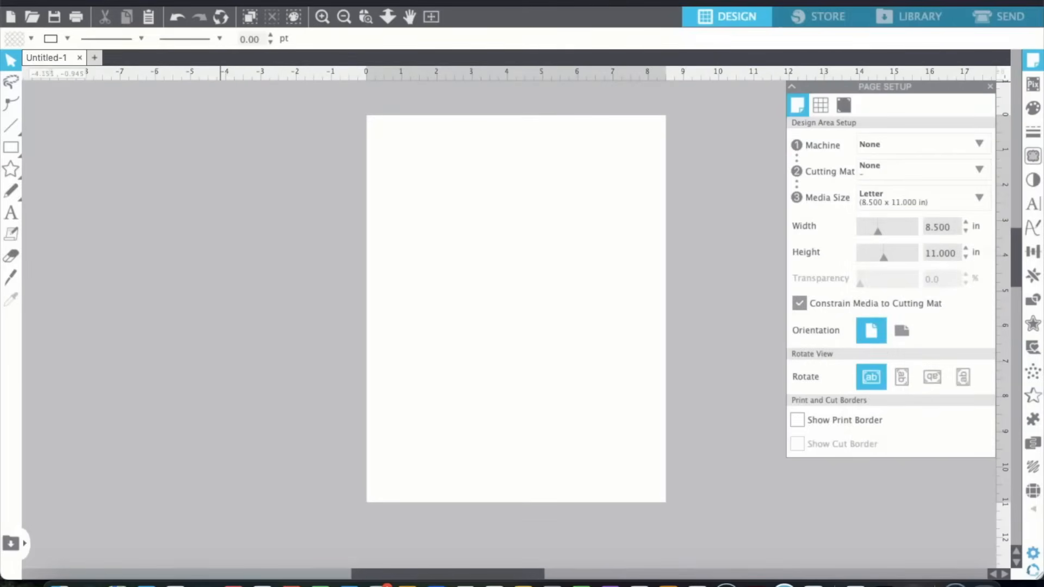
Merge "Tooled Leather Sunflower Coaster - Round (6).png" from the downloaded coaster folder's round subfolder into the design.
{"action": "left_click", "coordinate": [137, 1]}
{"action": "left_click", "coordinate": [150, 82]}
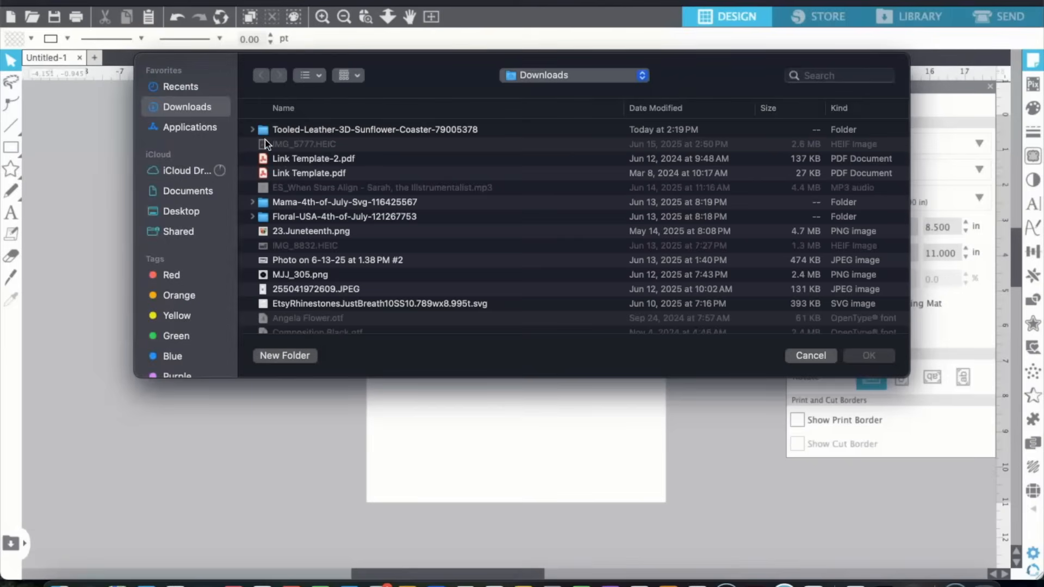
{"action": "left_click", "coordinate": [251, 129]}
{"action": "left_click", "coordinate": [264, 159]}
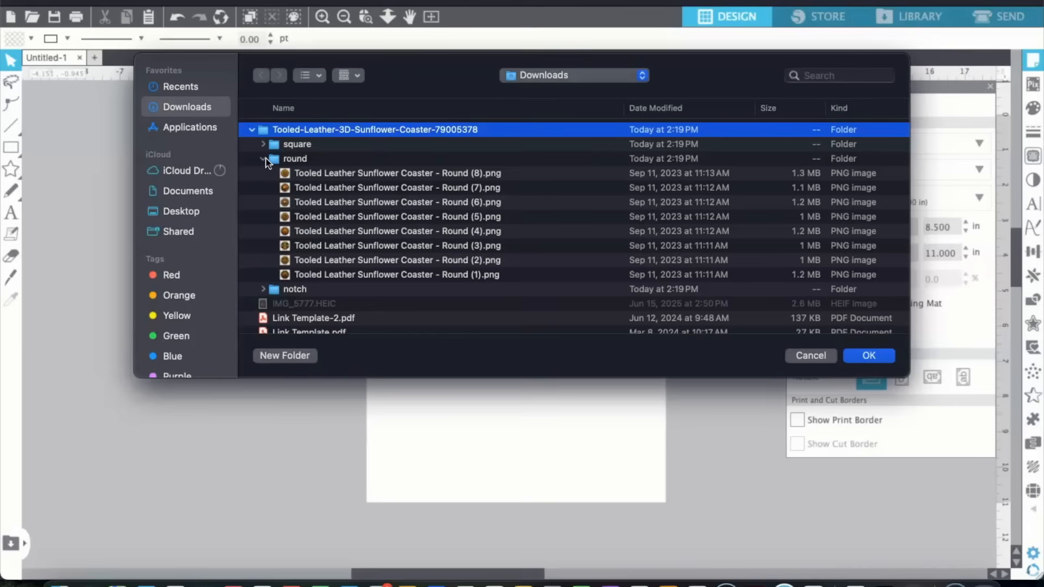
{"action": "double_click", "coordinate": [345, 202]}
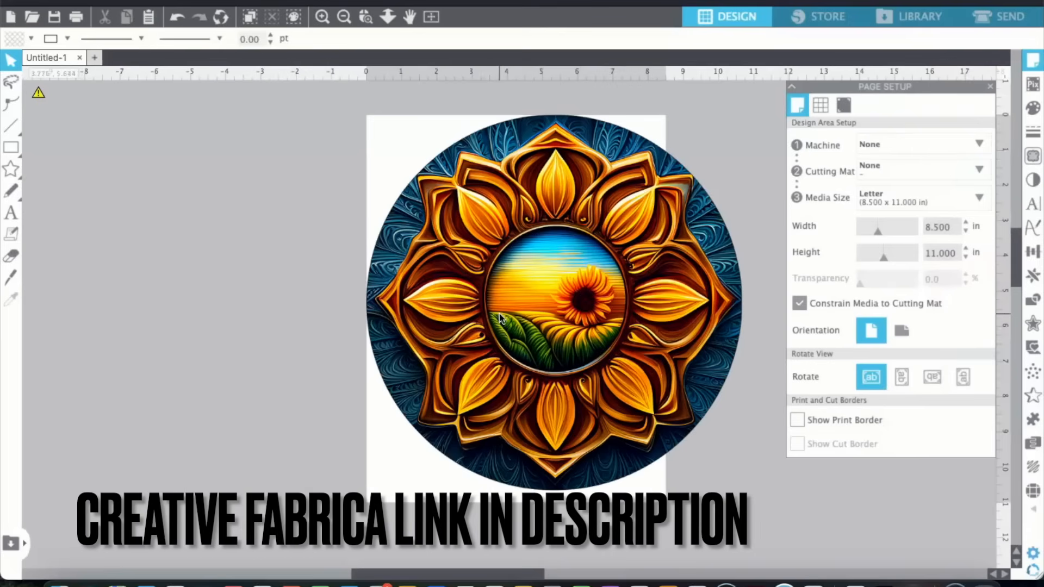
Move the sunflower image over the page and resize it to 2.8 in wide with its proportions locked.
{"action": "left_click", "coordinate": [535, 274]}
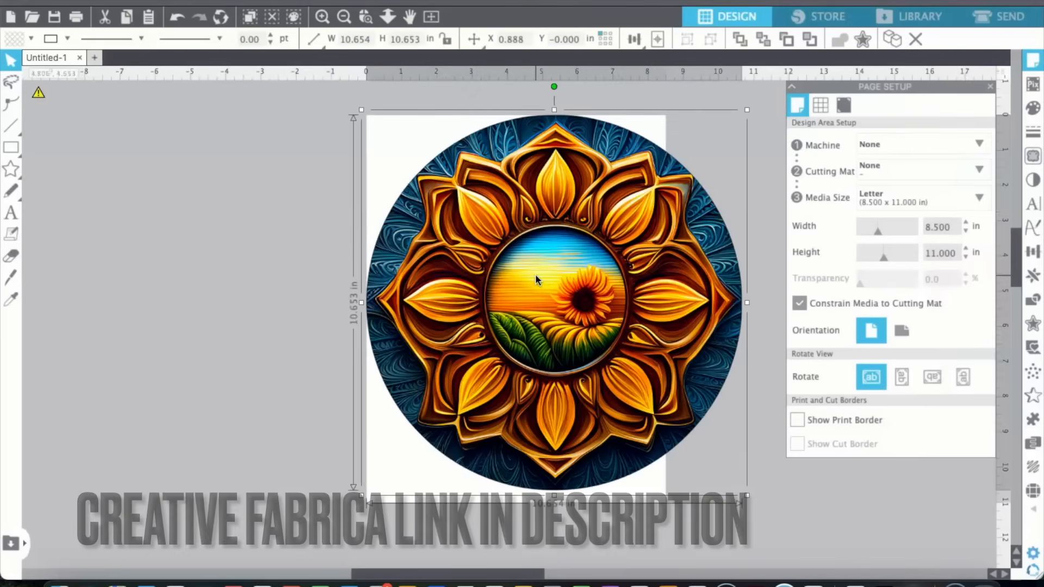
{"action": "left_click_drag", "start_coordinate": [535, 274], "coordinate": [475, 270]}
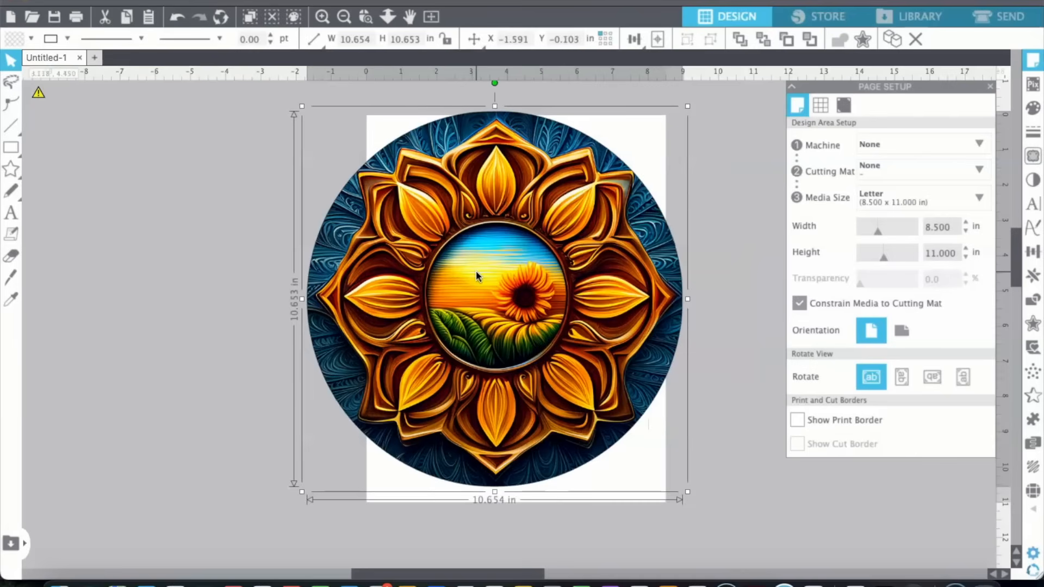
{"action": "left_click", "coordinate": [446, 39]}
{"action": "left_click", "coordinate": [355, 37]}
{"action": "type", "text": "2."}
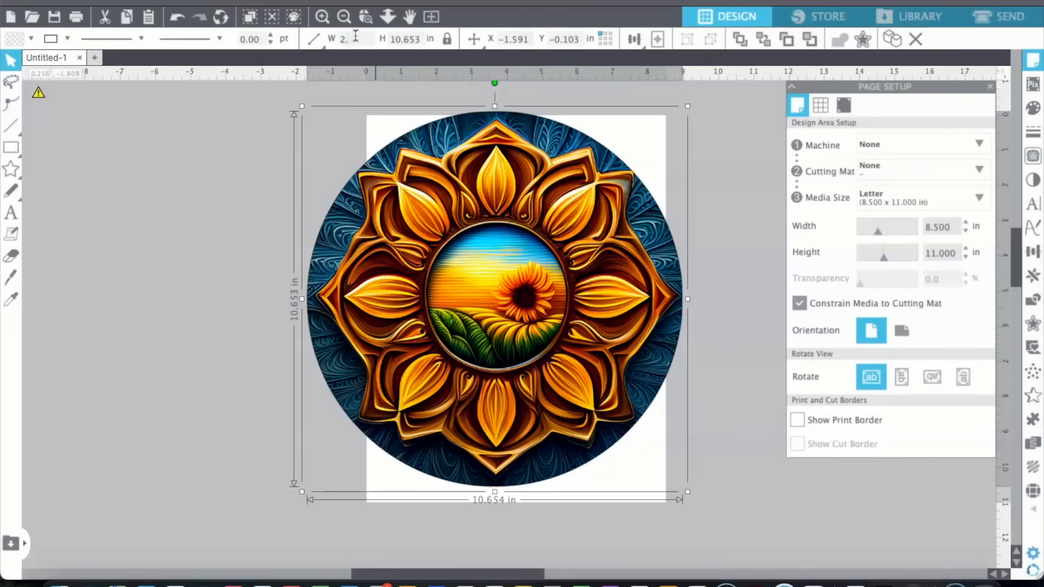
{"action": "type", "text": "8"}
{"action": "key", "text": "Tab"}
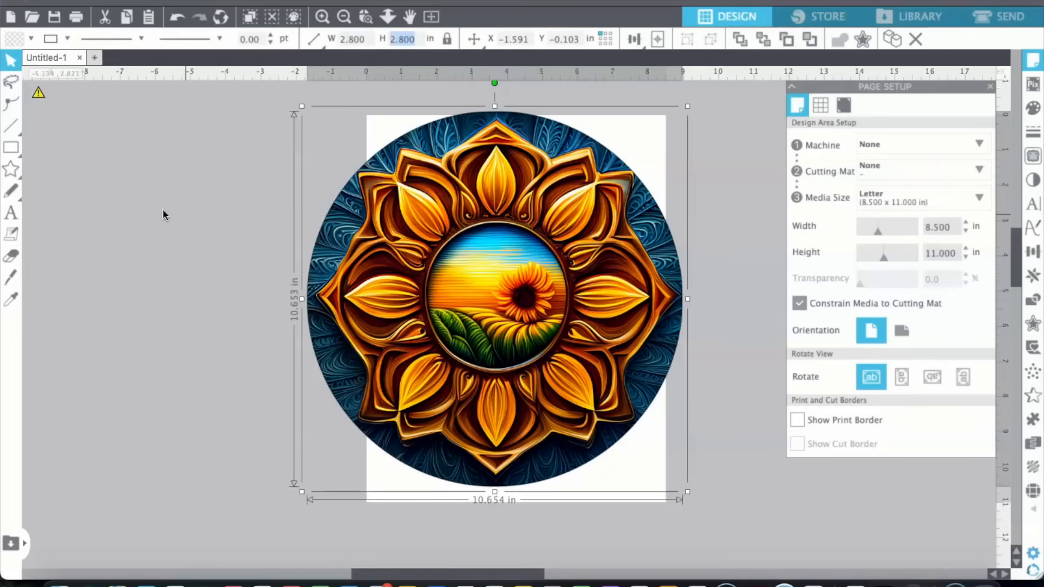
{"action": "key", "text": "Return"}
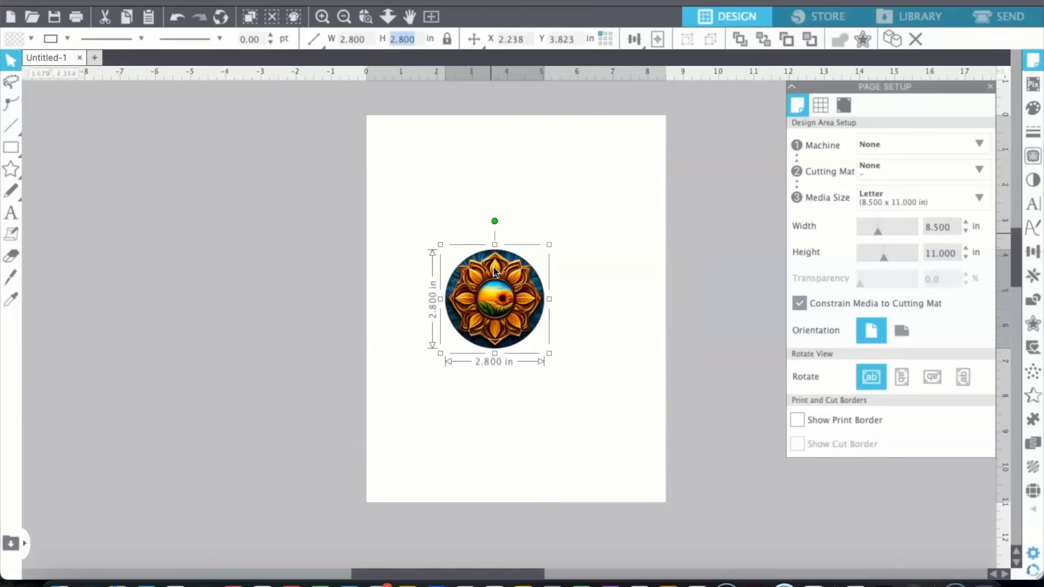
Move the sunflower image to the page's upper-left corner and place a copy beside it.
{"action": "left_click_drag", "start_coordinate": [488, 290], "coordinate": [419, 172]}
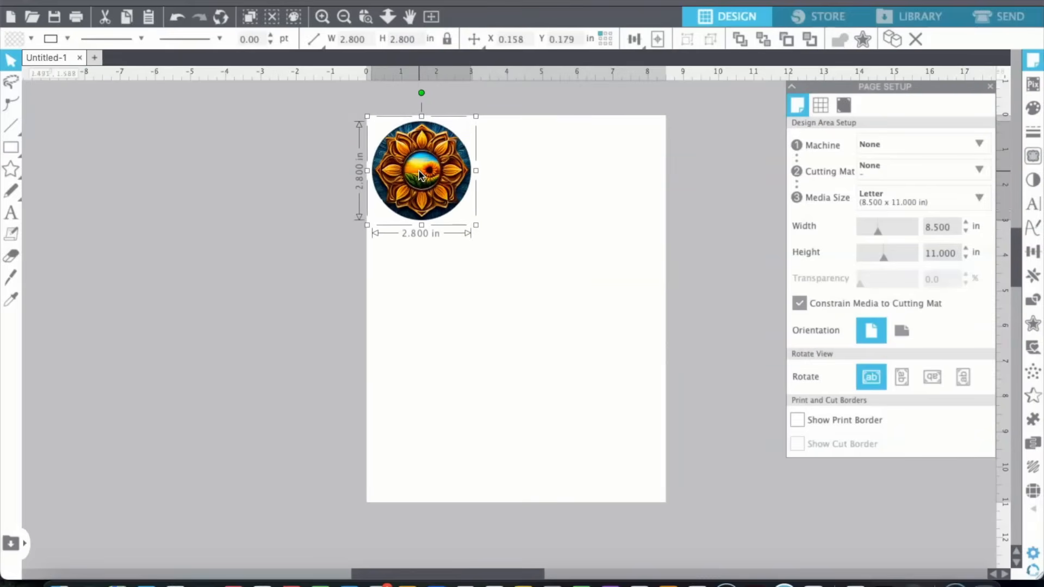
{"action": "left_click_drag", "start_coordinate": [419, 174], "coordinate": [526, 171]}
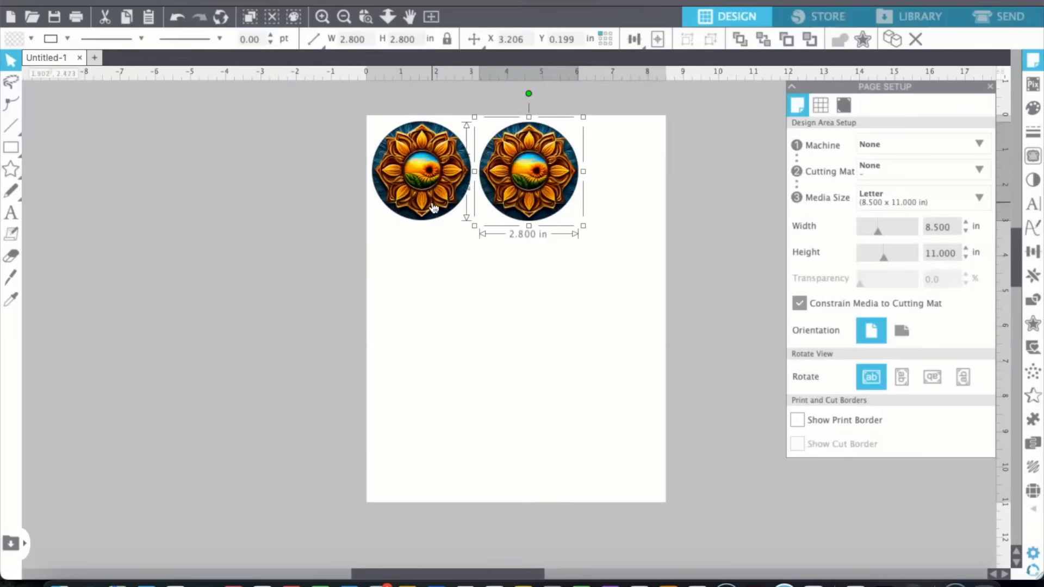
Set up the print page for the EPSON ET-15000 Series printer with US Letter paper in portrait orientation at 100% scaling.
{"action": "left_click", "coordinate": [172, 0]}
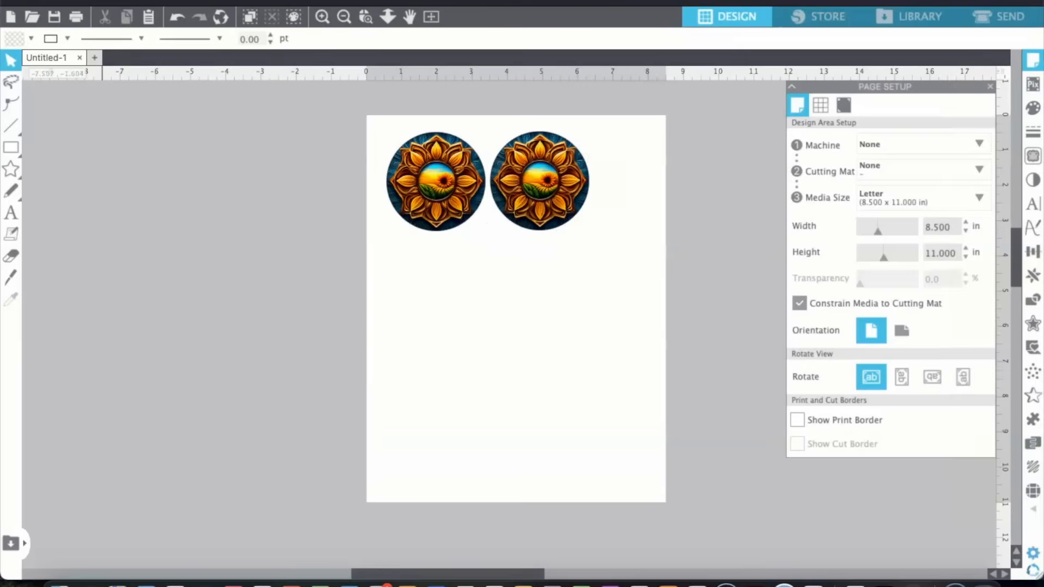
{"action": "left_click", "coordinate": [163, 0]}
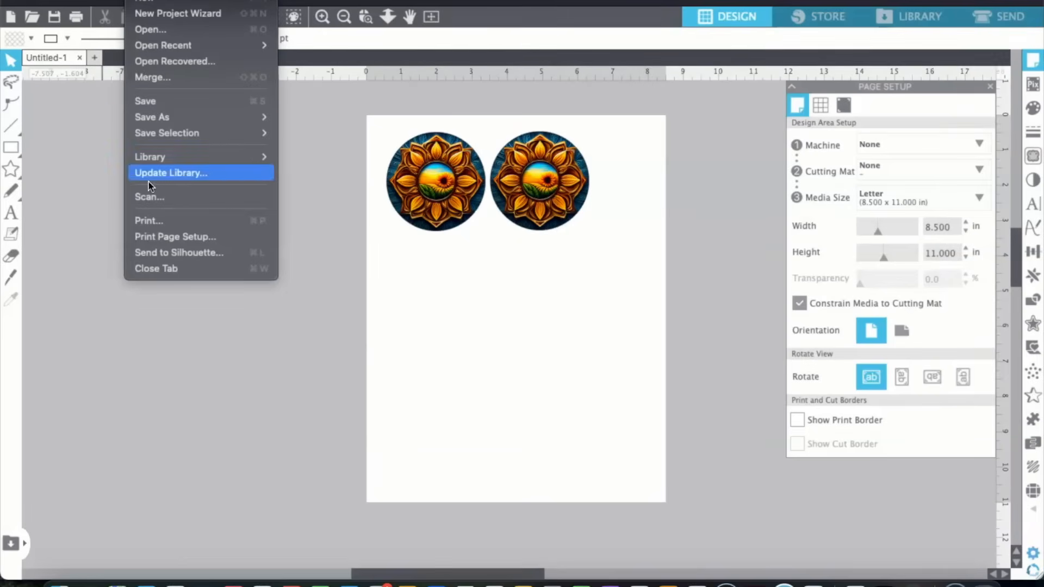
{"action": "left_click", "coordinate": [153, 237]}
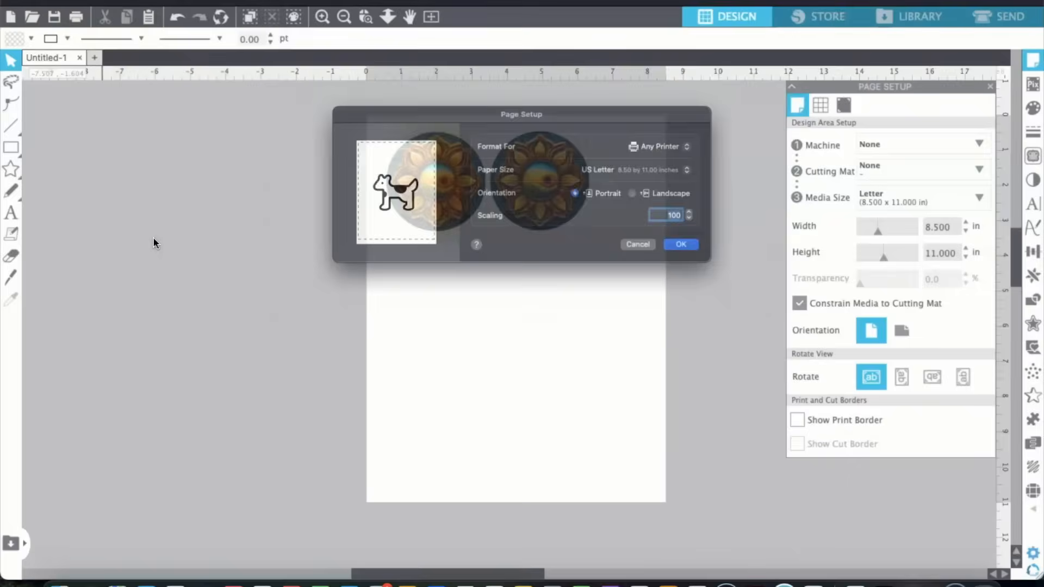
{"action": "left_click", "coordinate": [707, 137]}
{"action": "left_click", "coordinate": [728, 166]}
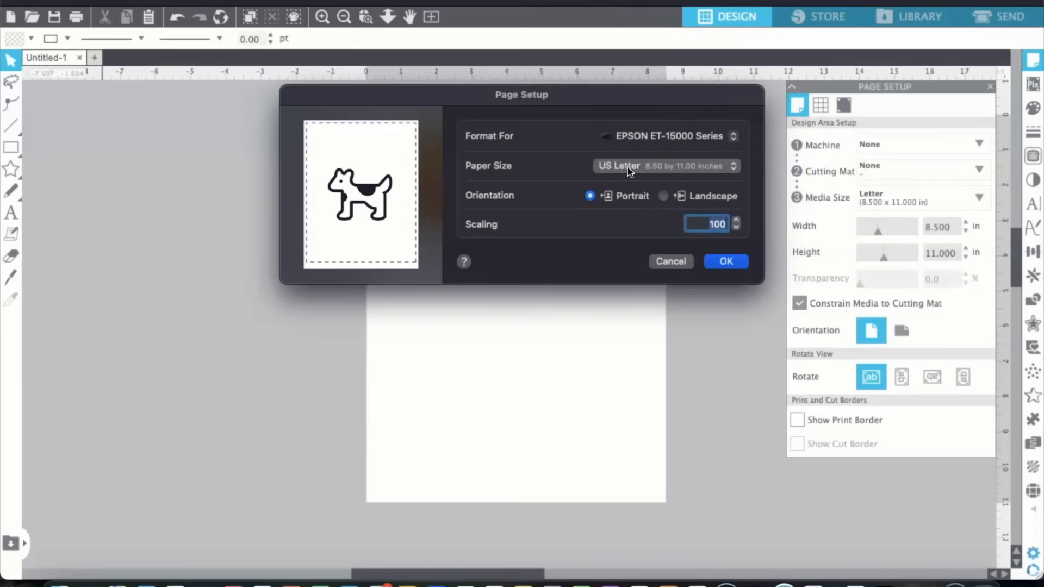
{"action": "left_click", "coordinate": [724, 262]}
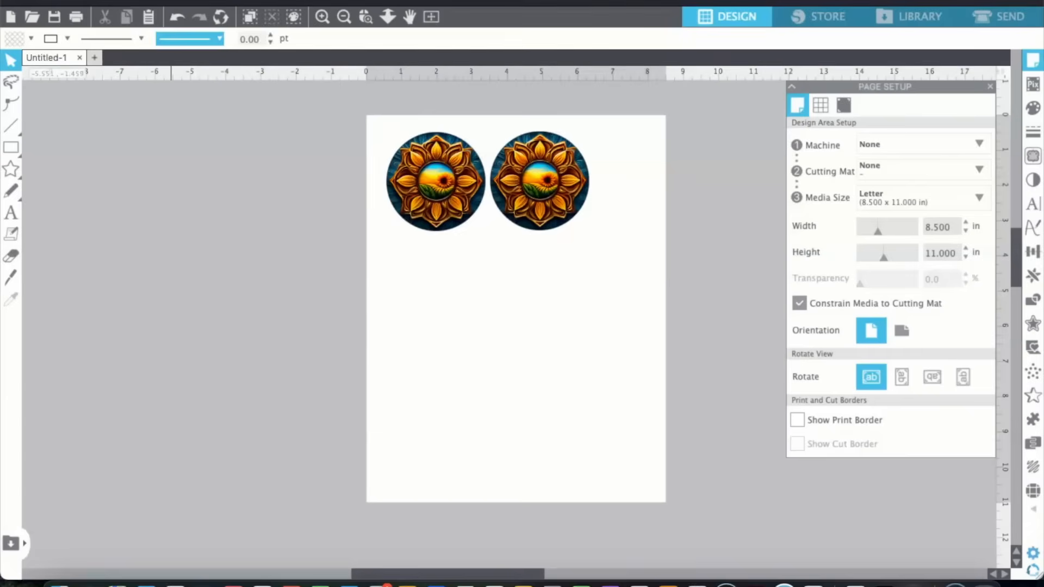
Start printing the coaster page and expand the printer options in the print dialog.
{"action": "left_click", "coordinate": [138, 1]}
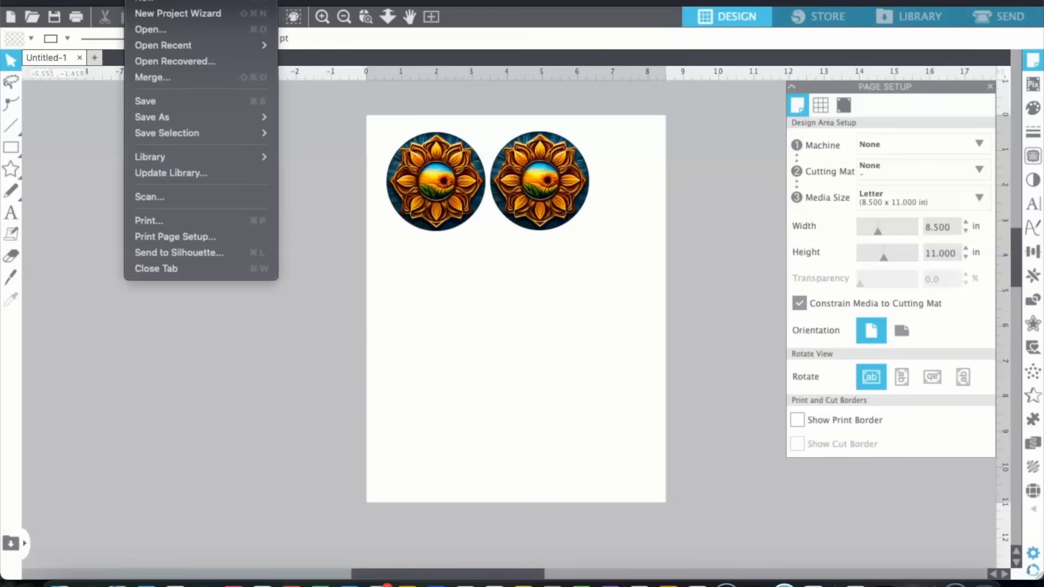
{"action": "left_click", "coordinate": [167, 223]}
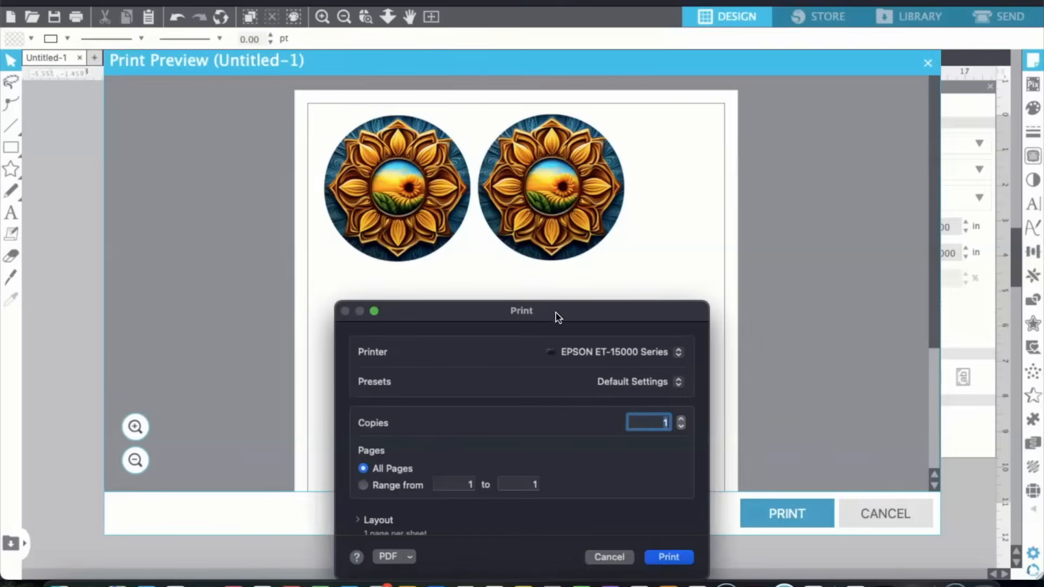
{"action": "left_click_drag", "start_coordinate": [556, 313], "coordinate": [550, 134]}
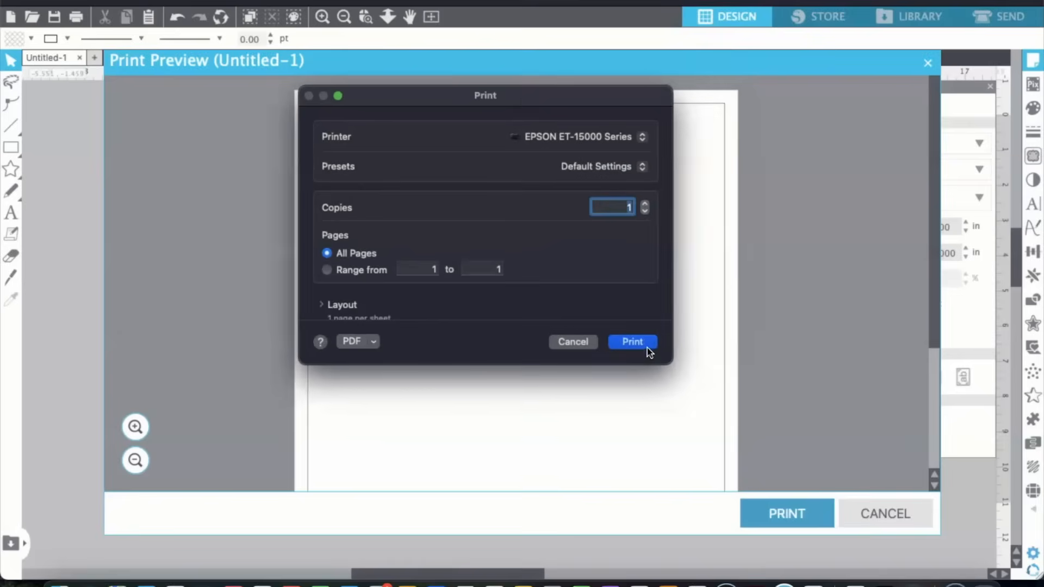
{"action": "scroll", "coordinate": [582, 315], "scroll_direction": "down", "scroll_amount": 3}
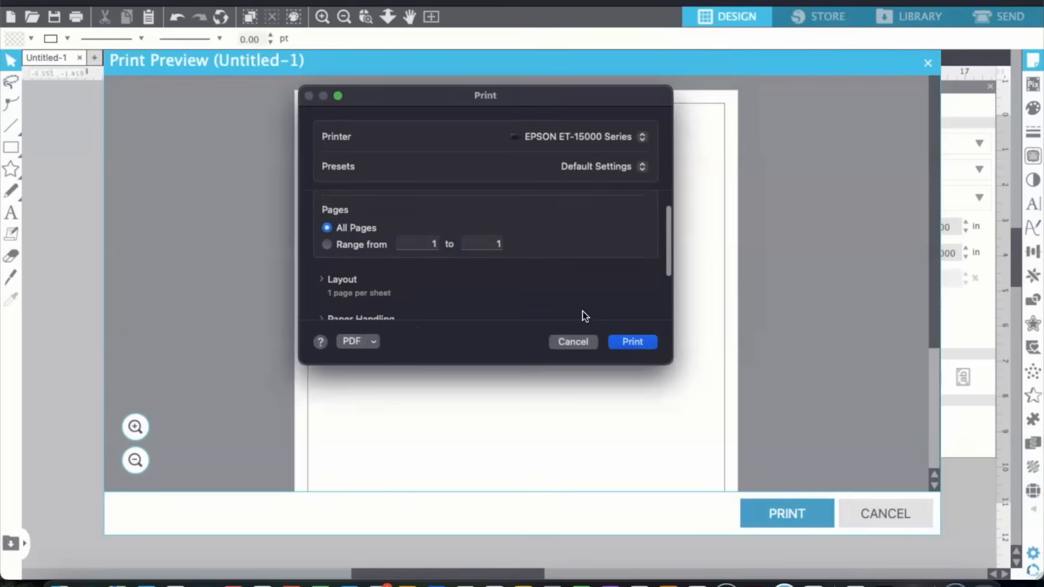
{"action": "scroll", "coordinate": [583, 314], "scroll_direction": "down", "scroll_amount": 2}
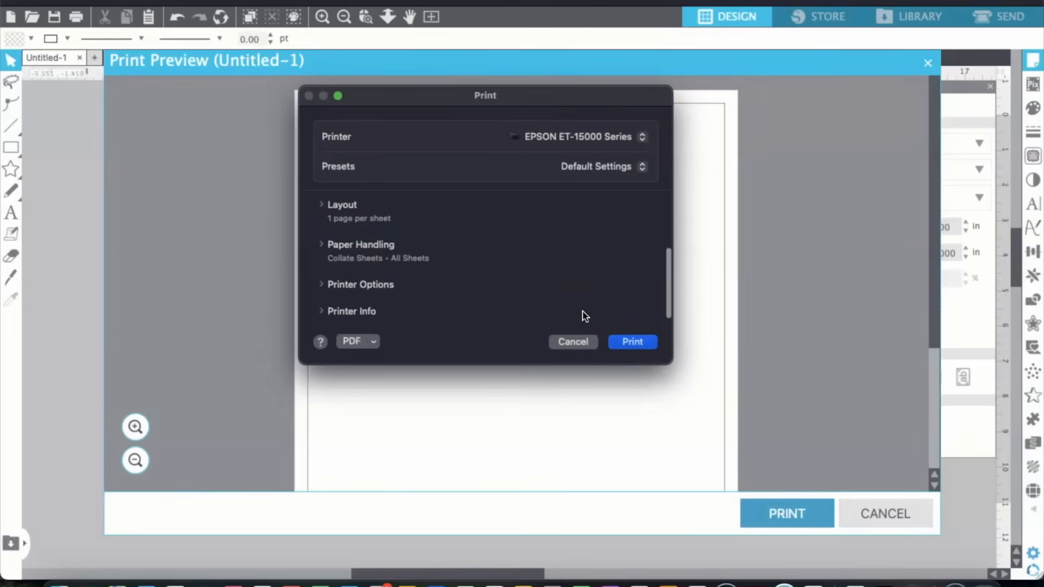
{"action": "left_click", "coordinate": [321, 284]}
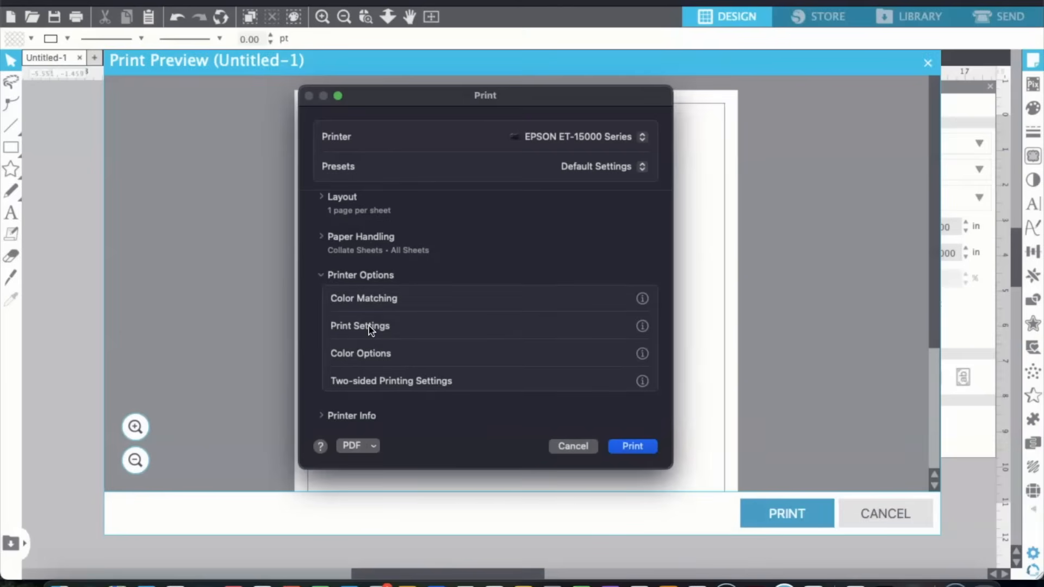
In the print settings, choose Plain Paper / Bright White Paper as the media type and Quality as the print quality.
{"action": "left_click", "coordinate": [369, 327]}
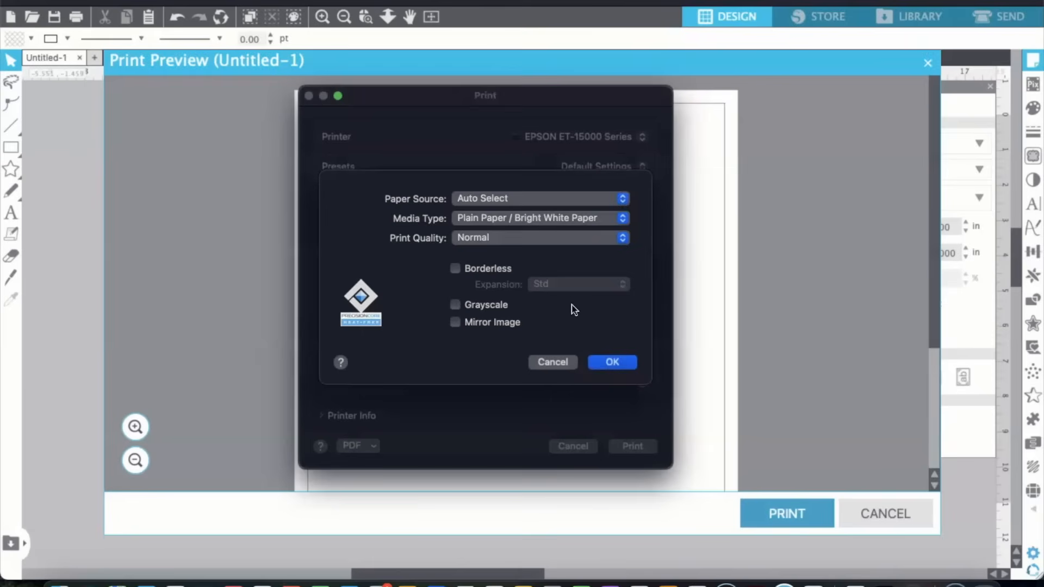
{"action": "left_click", "coordinate": [623, 219]}
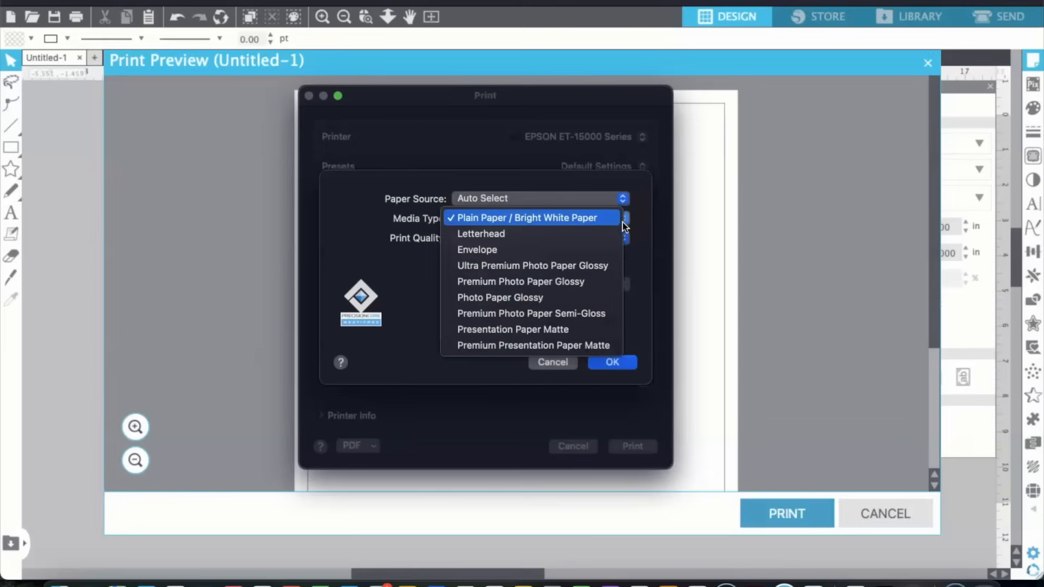
{"action": "left_click", "coordinate": [581, 220]}
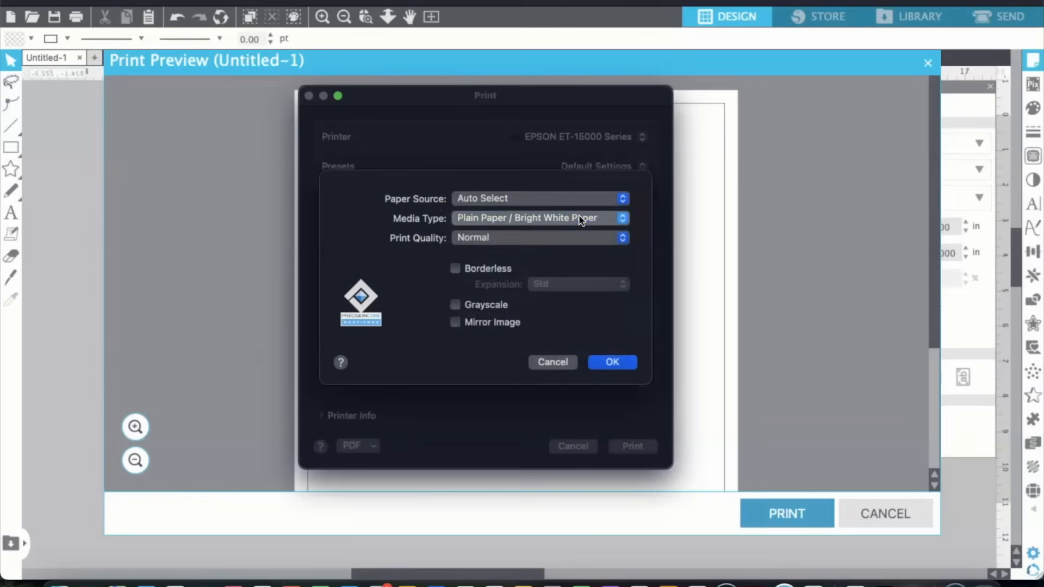
{"action": "left_click", "coordinate": [626, 239]}
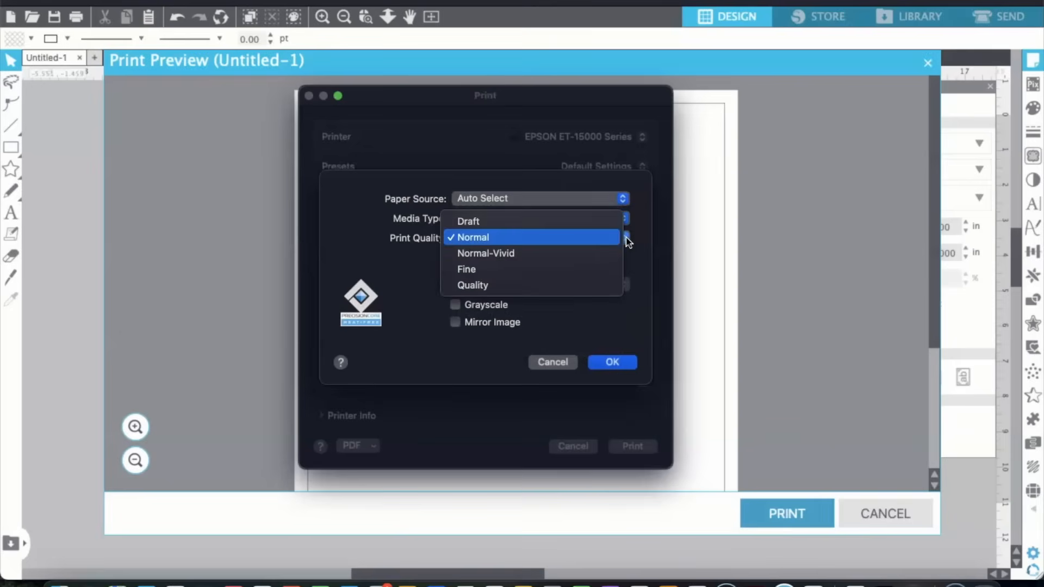
{"action": "left_click", "coordinate": [592, 279]}
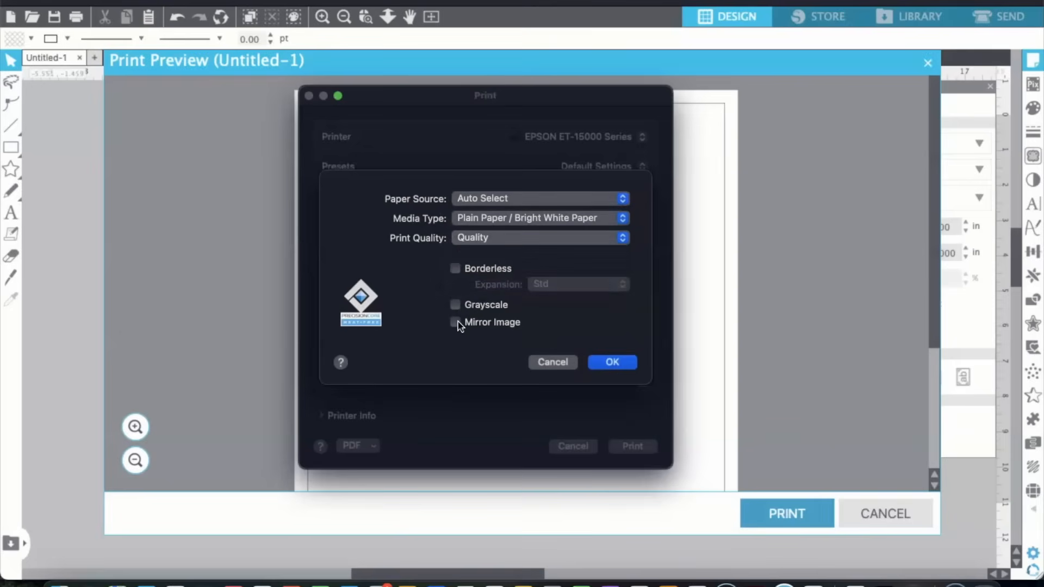
{"action": "left_click", "coordinate": [612, 363]}
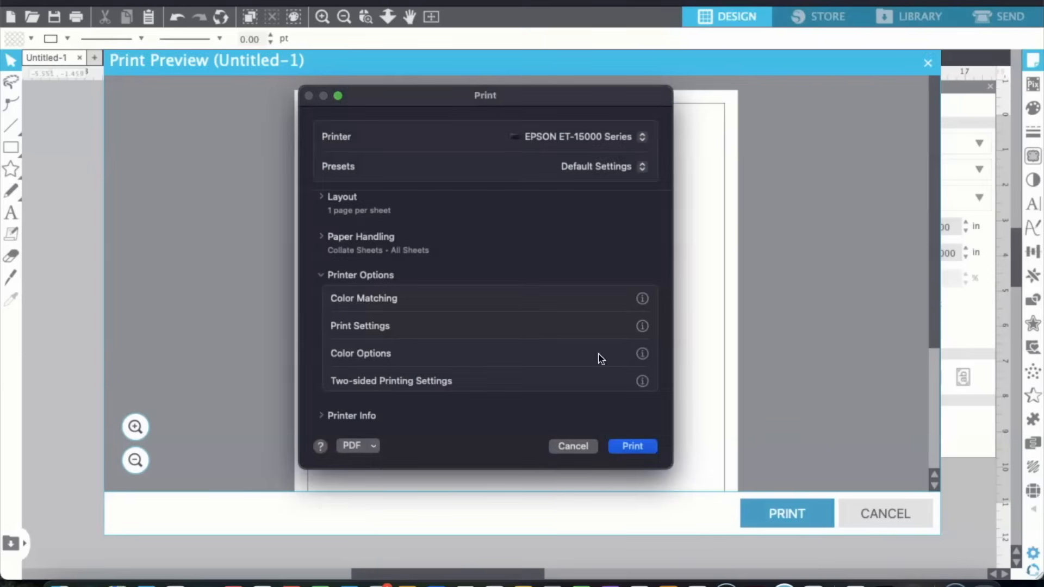
In the advanced color options, set the manual color mode to Adobe RGB with a gamma of 2.2.
{"action": "left_click", "coordinate": [365, 355]}
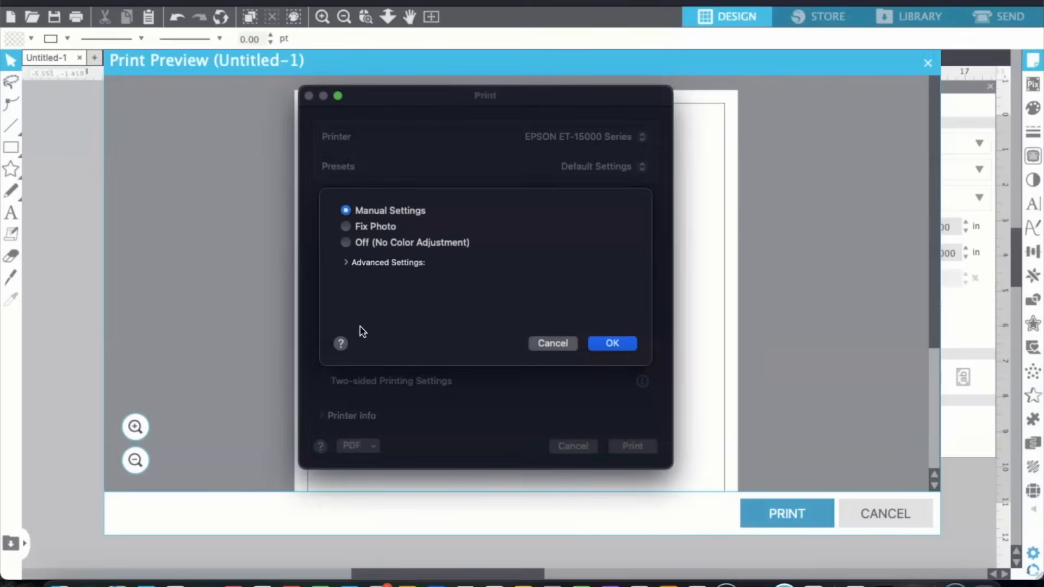
{"action": "left_click", "coordinate": [346, 263]}
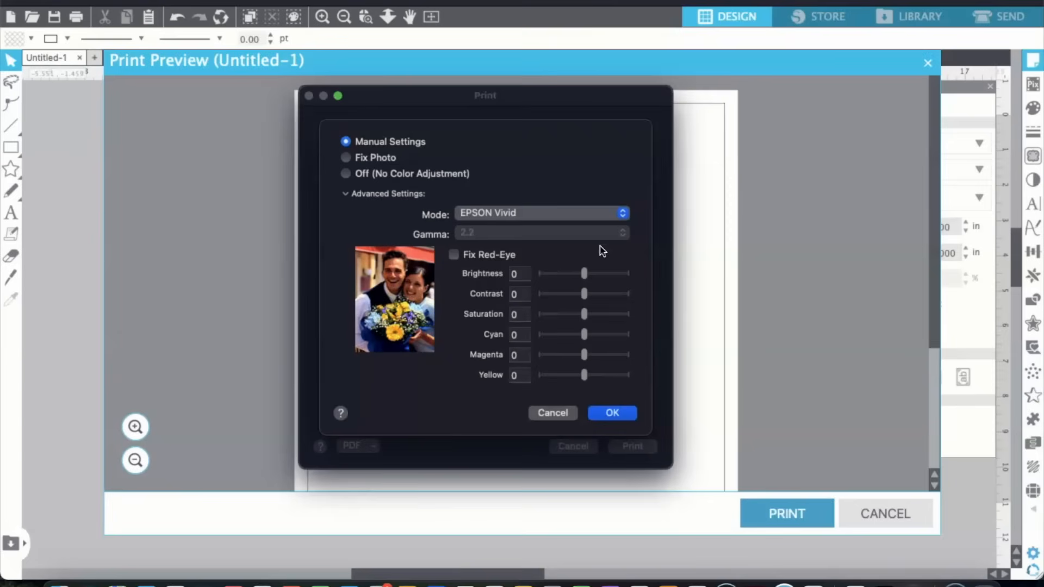
{"action": "left_click", "coordinate": [623, 214]}
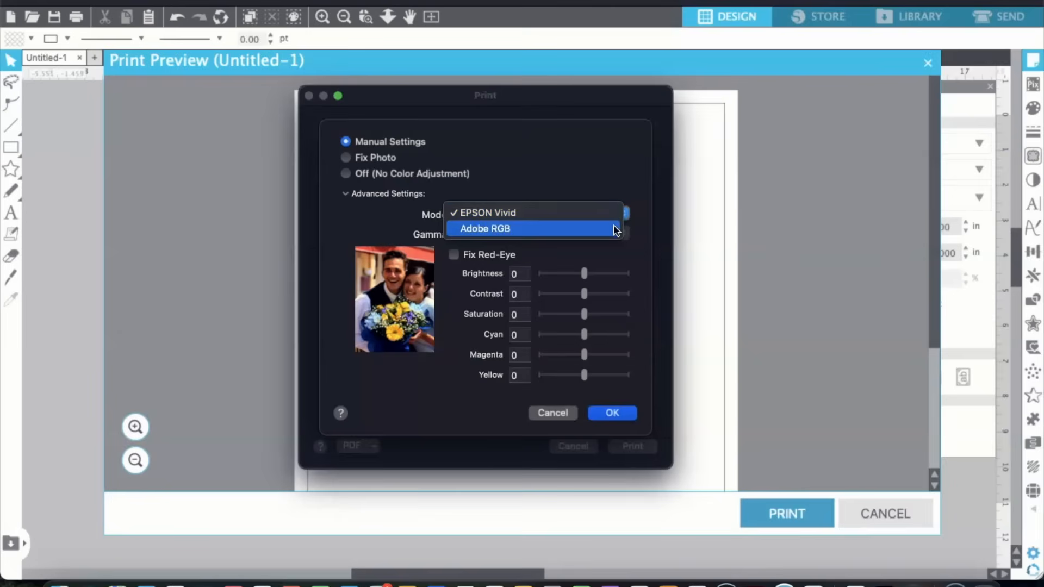
{"action": "left_click", "coordinate": [616, 229]}
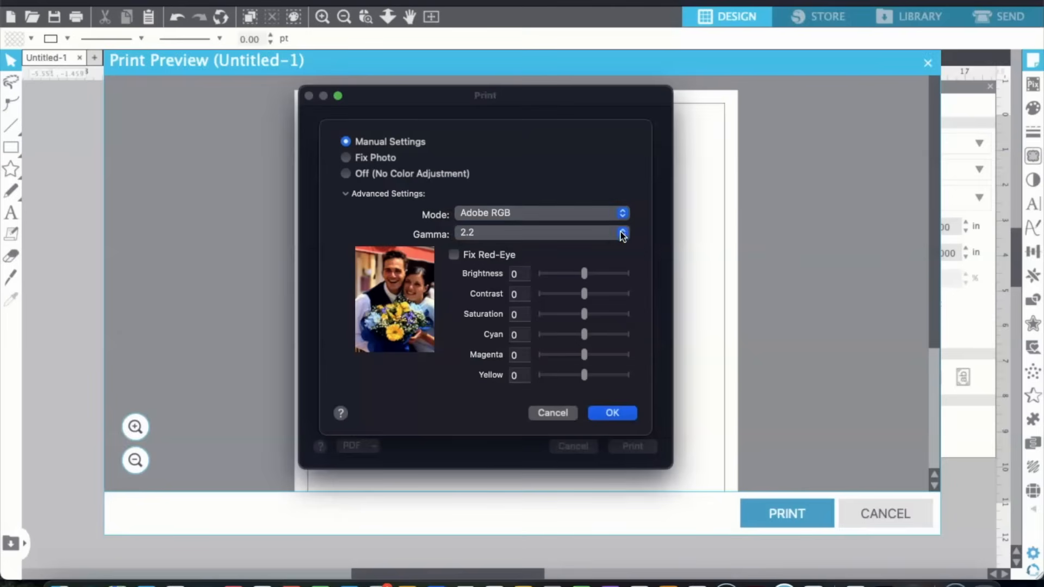
{"action": "left_click", "coordinate": [623, 233]}
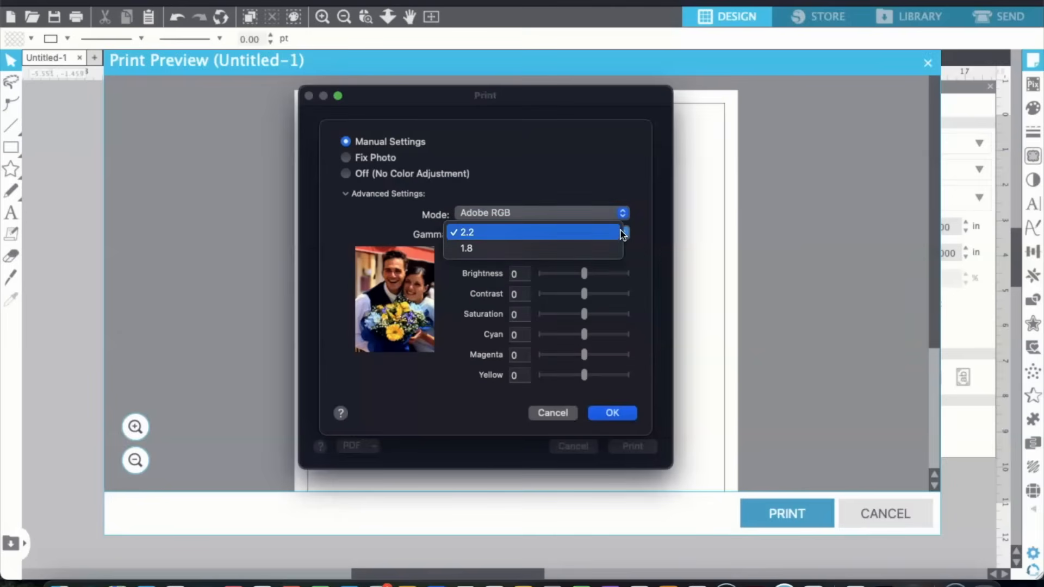
{"action": "left_click", "coordinate": [643, 213]}
{"action": "left_click", "coordinate": [616, 413]}
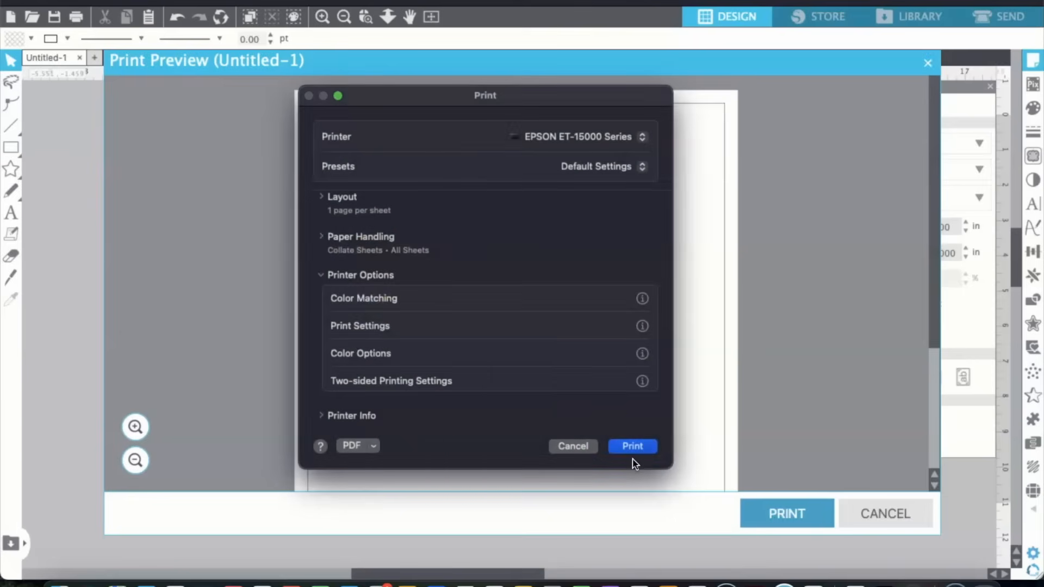